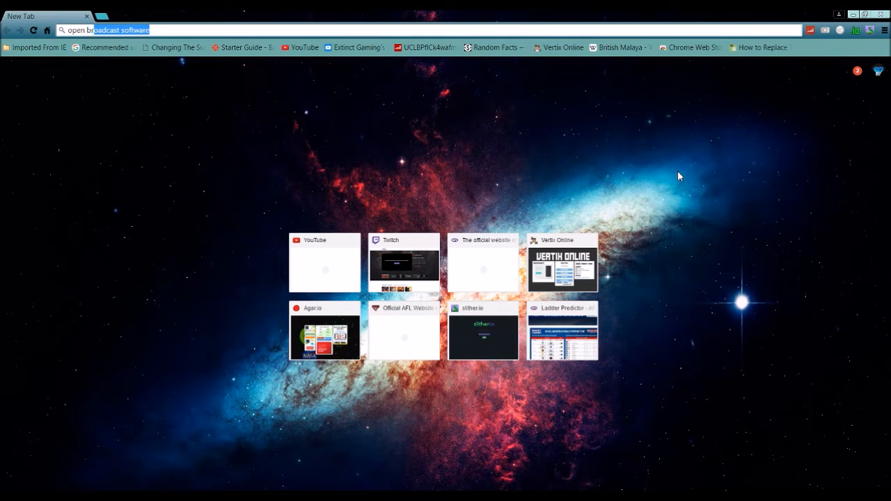
Search the web for "open broadcast software" and open the official obsproject.com result.
type("ftwa")
key("BackSpace")
key("BackSpace")
key("BackSpace")
key("BackSpace")
key("BackSpace")
type("software")
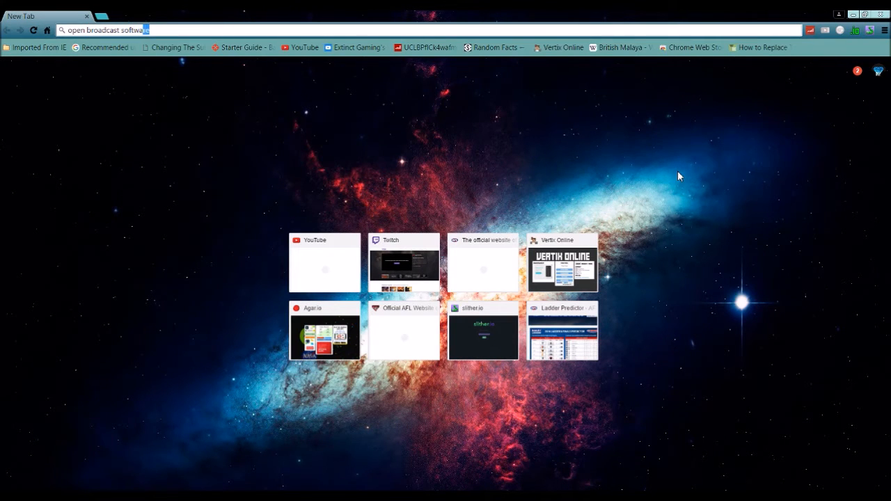
key("Return")
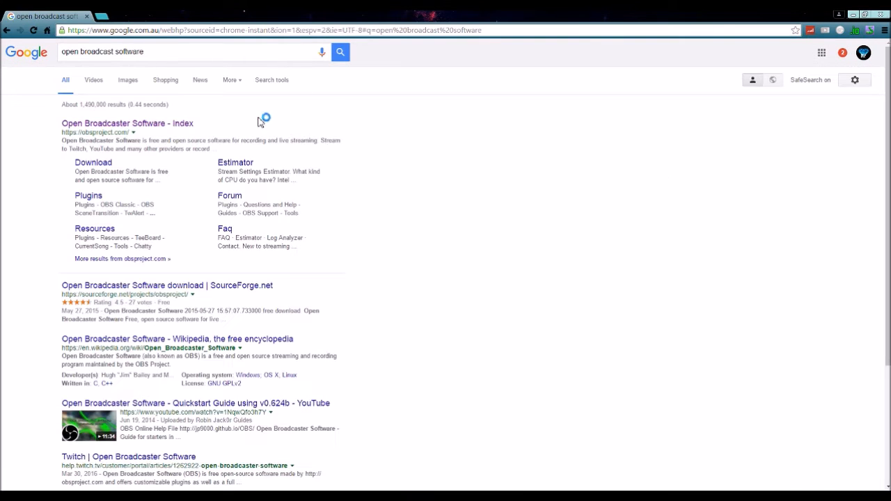
left_click(132, 127)
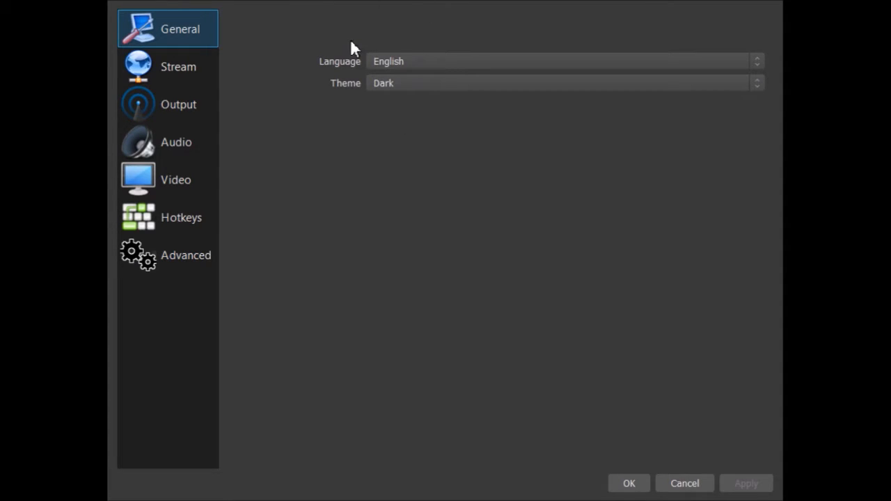
Compare the Simple and Advanced output modes in the output settings, ending on Advanced.
left_click(159, 107)
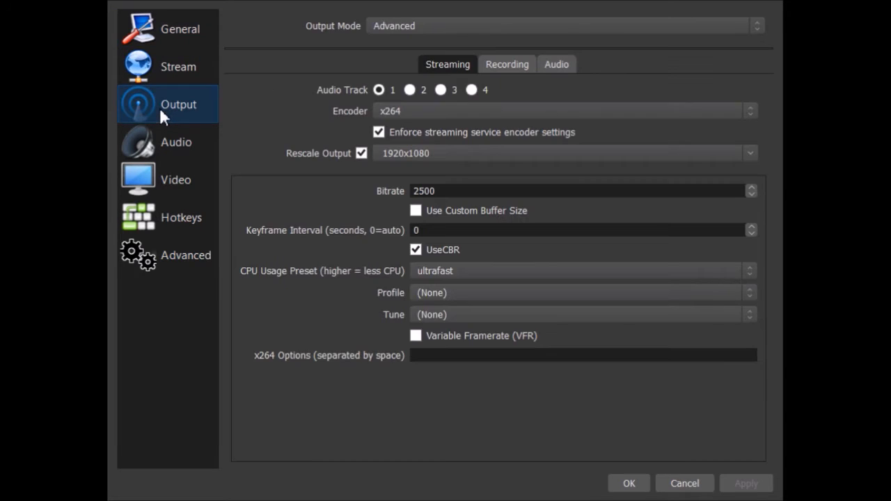
left_click(449, 26)
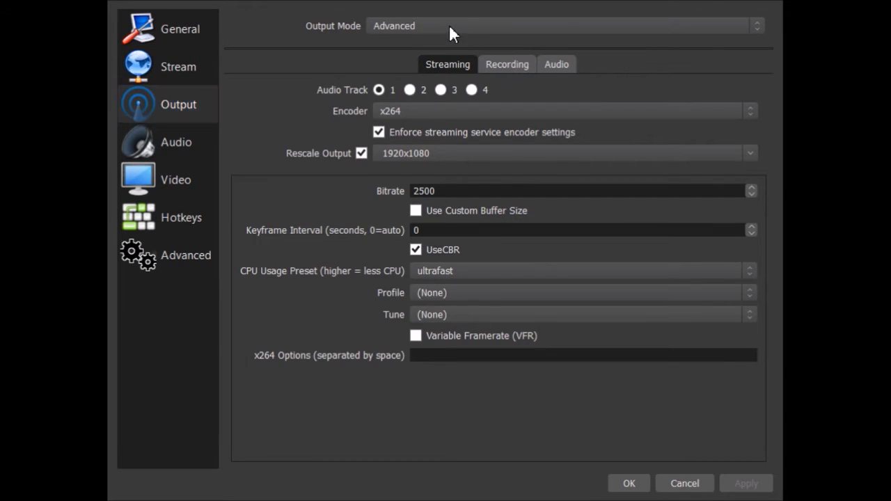
left_click(426, 40)
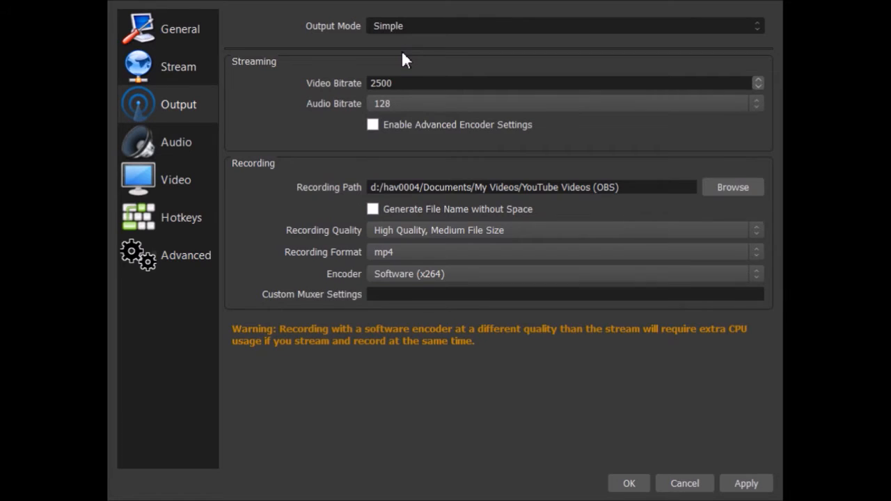
key("Down")
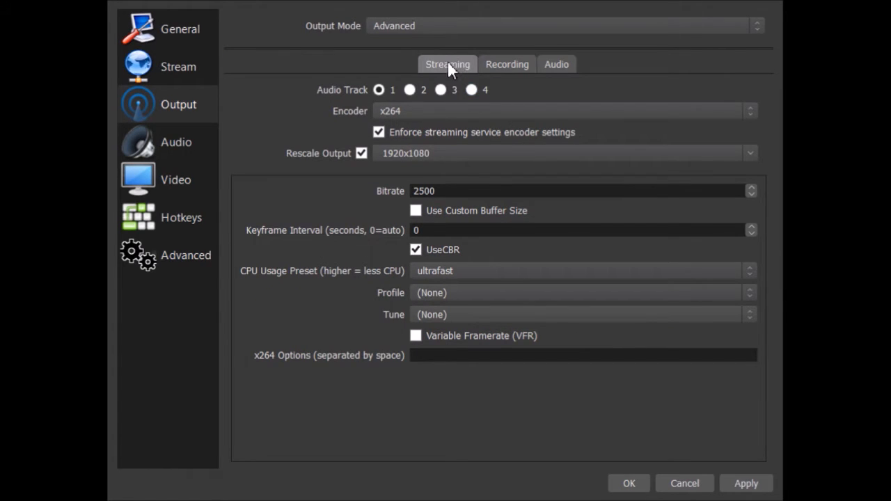
Examine the recording output settings, including the recording format choices, audio tracks, rescaled output and encoder options.
left_click(501, 61)
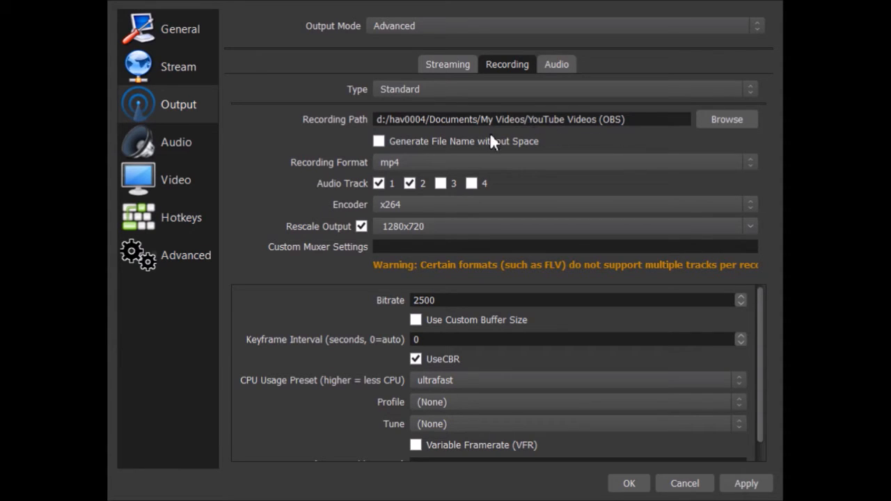
left_click(428, 160)
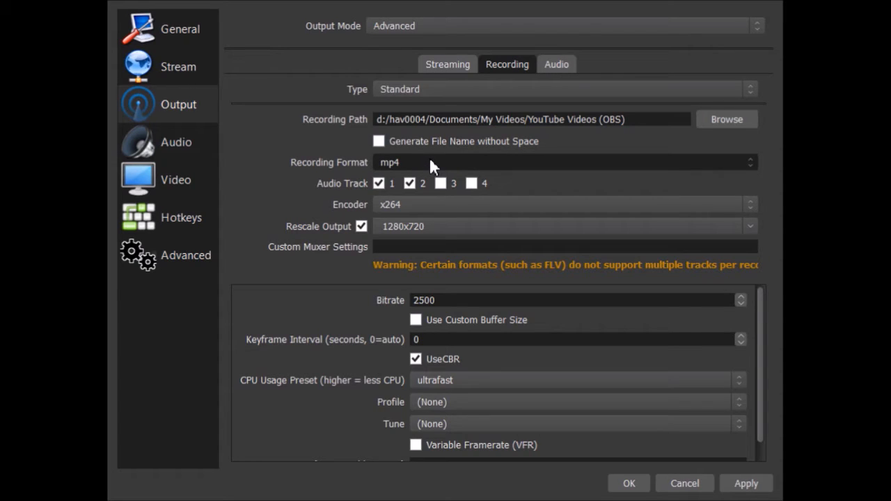
left_click(430, 160)
left_click(423, 160)
left_click(423, 160)
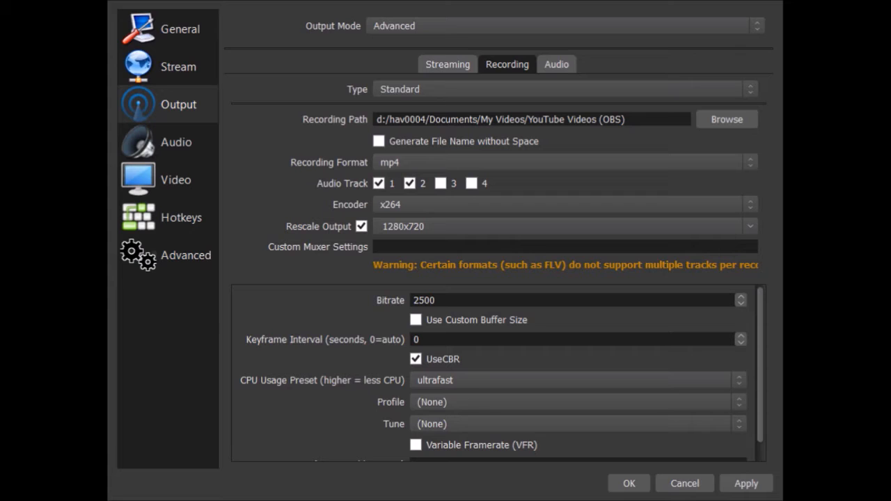
left_click(408, 183)
scroll(529, 298, "down", 1)
scroll(529, 298, "up", 1)
scroll(504, 407, "down", 3)
scroll(505, 407, "up", 2)
scroll(505, 407, "down", 2)
scroll(504, 406, "up", 3)
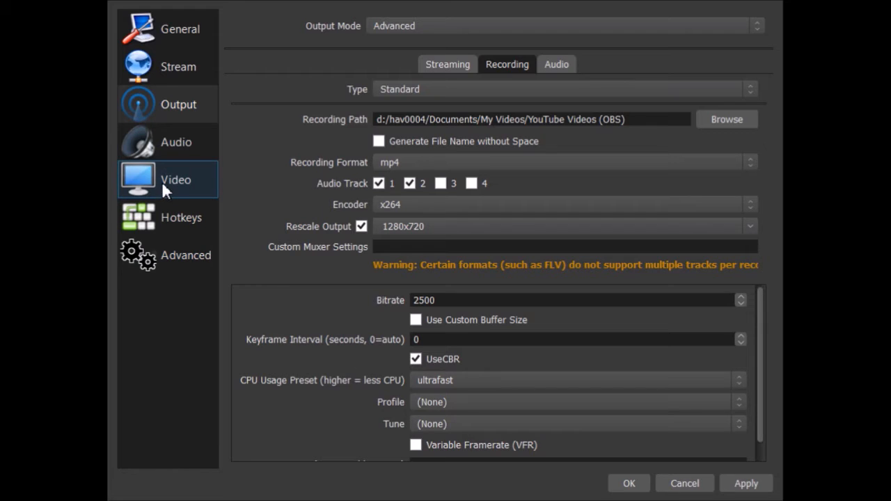
Review the sample rate and channel options in the audio settings.
left_click(170, 142)
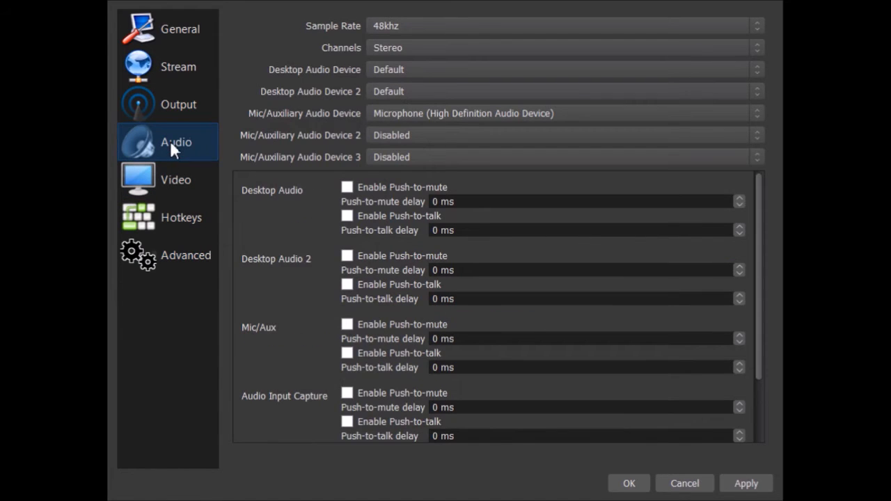
left_click(410, 26)
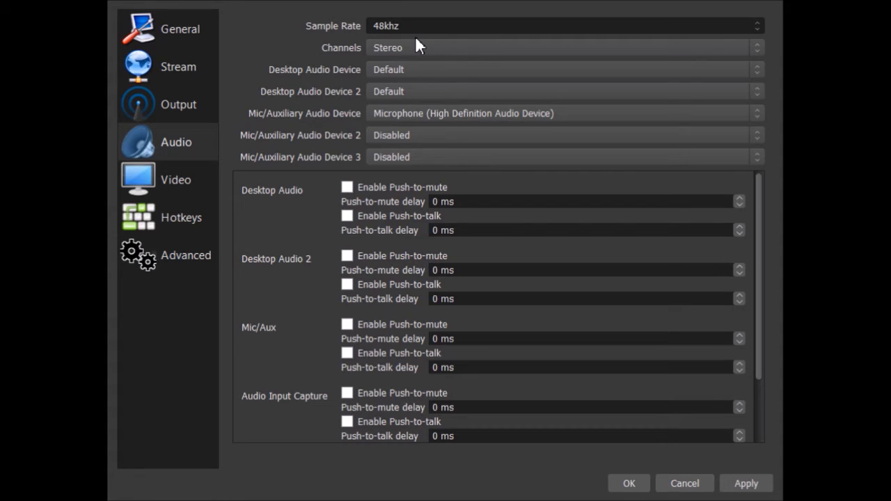
left_click(433, 2)
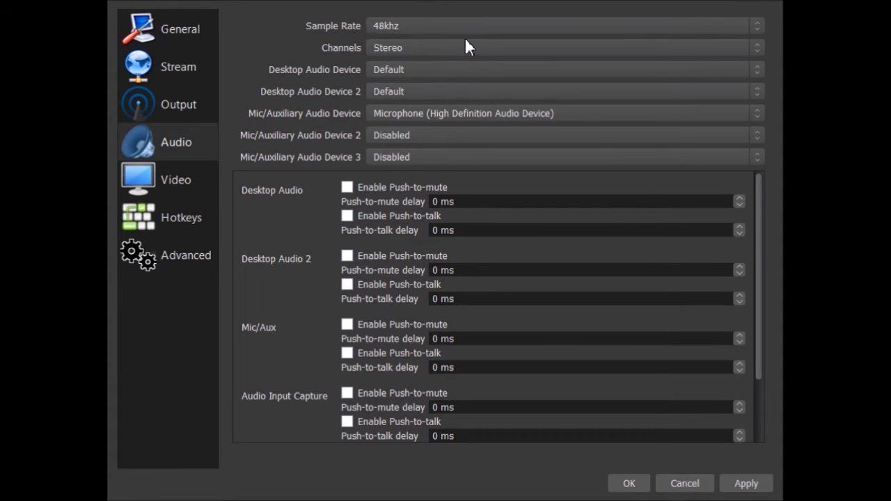
left_click(427, 48)
left_click(426, 47)
Examine the device choices for desktop audio and the mic/auxiliary inputs.
left_click(509, 72)
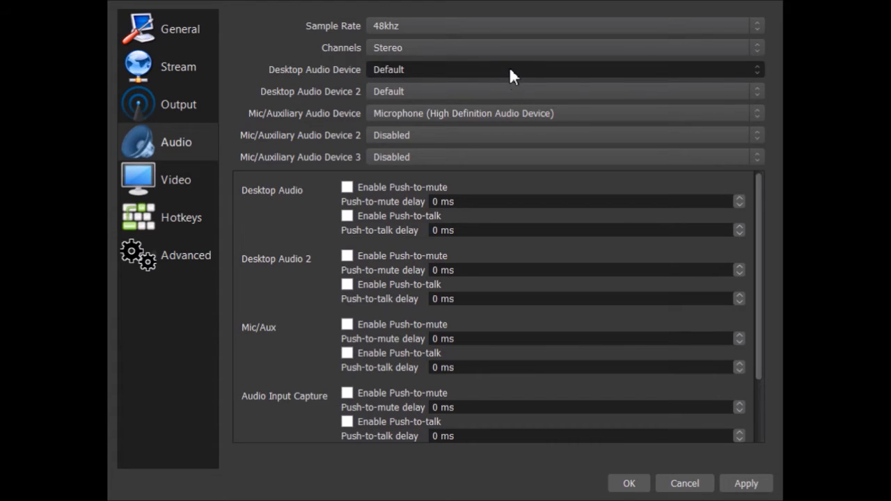
left_click(509, 68)
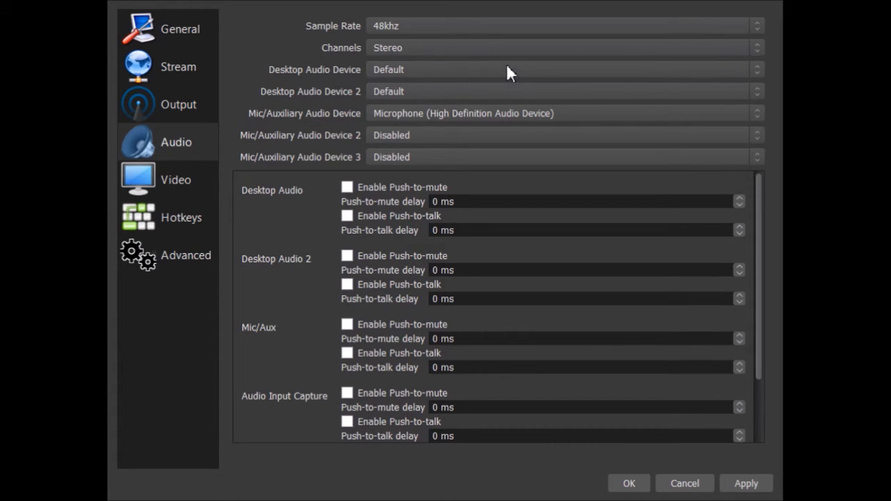
left_click(506, 68)
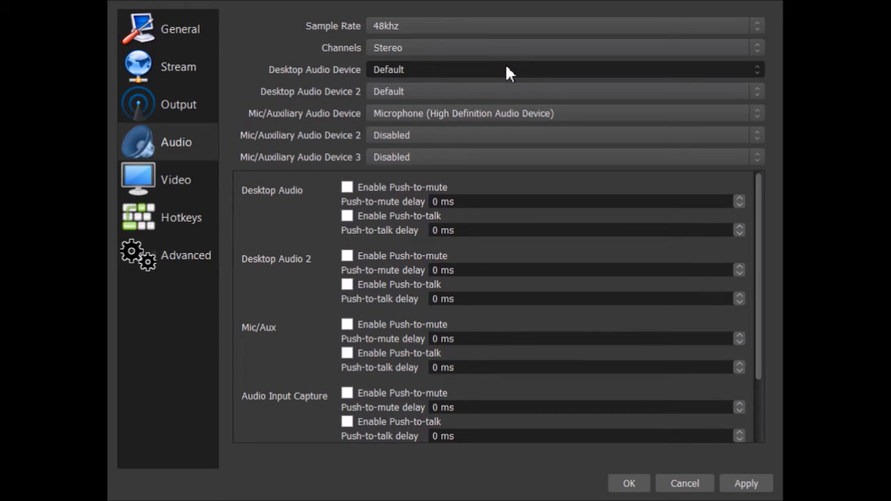
left_click(504, 68)
left_click(533, 110)
left_click(533, 109)
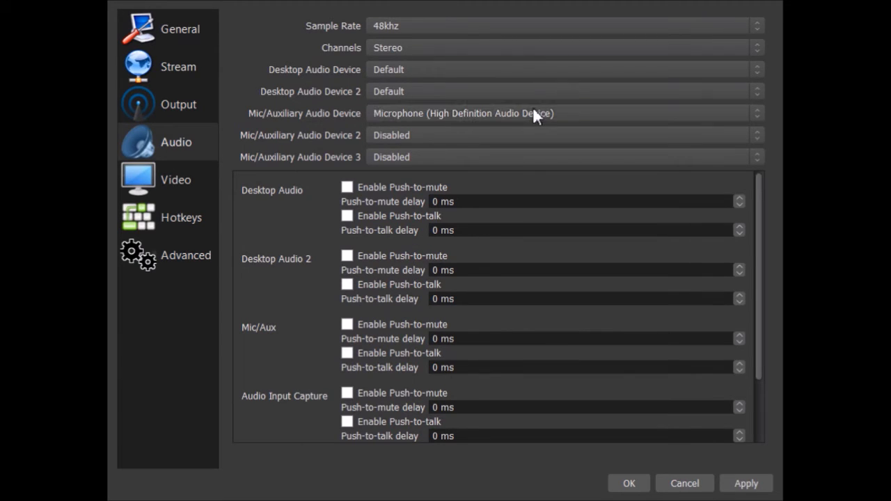
left_click(504, 132)
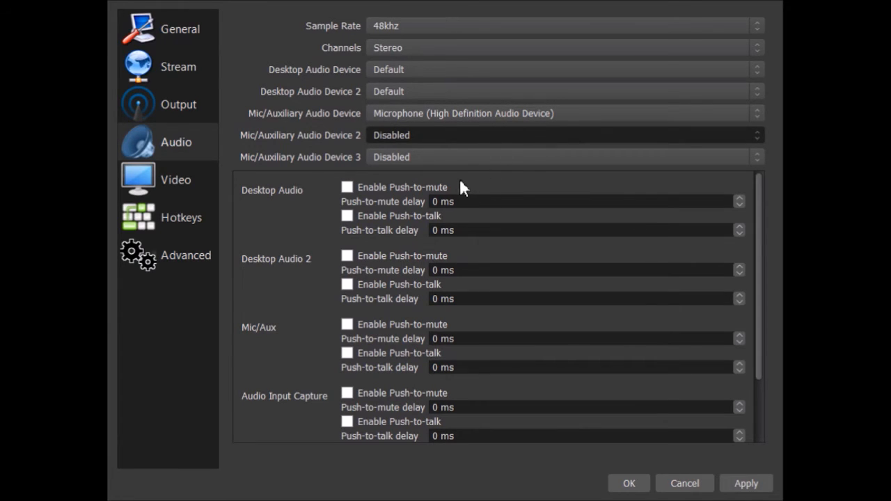
left_click(518, 3)
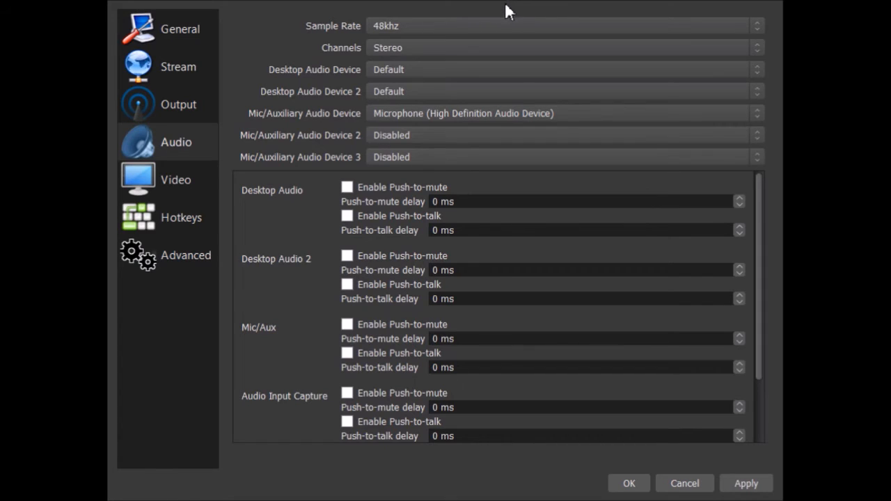
left_click(442, 67)
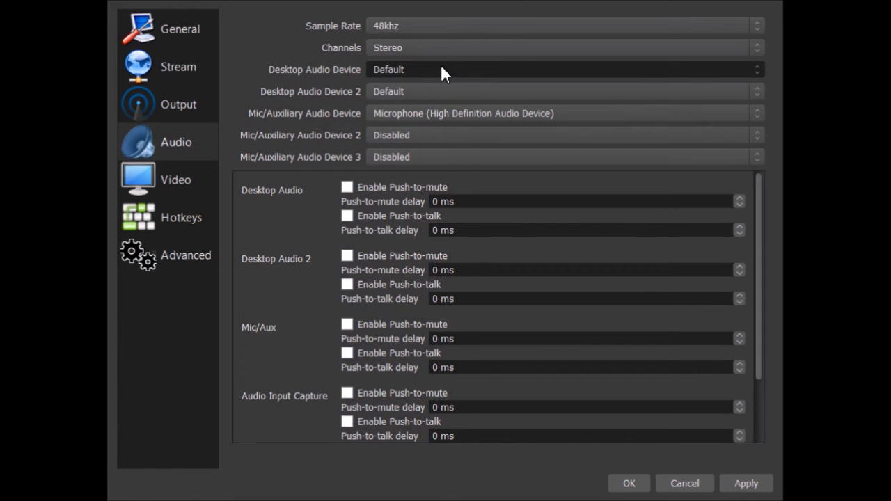
left_click(432, 63)
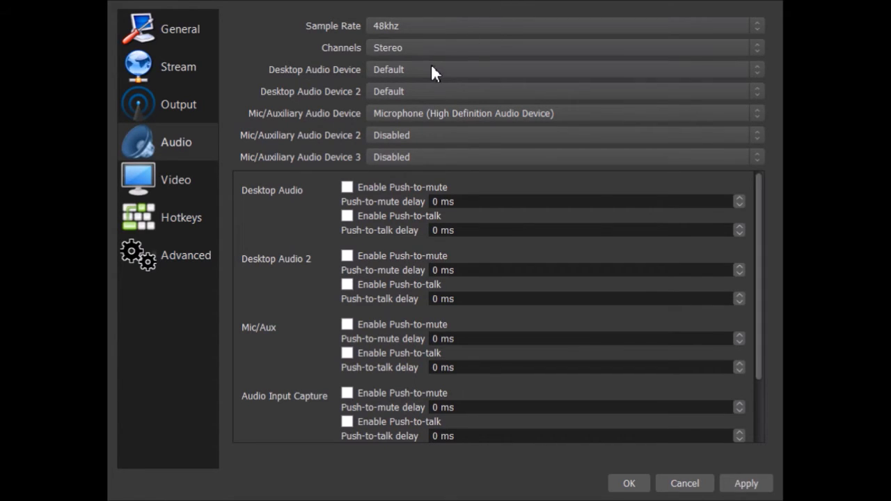
left_click(422, 66)
left_click(422, 65)
Look through the push-to-mute and push-to-talk options of all audio sources.
left_click(563, 275)
scroll(762, 308, "down", 3)
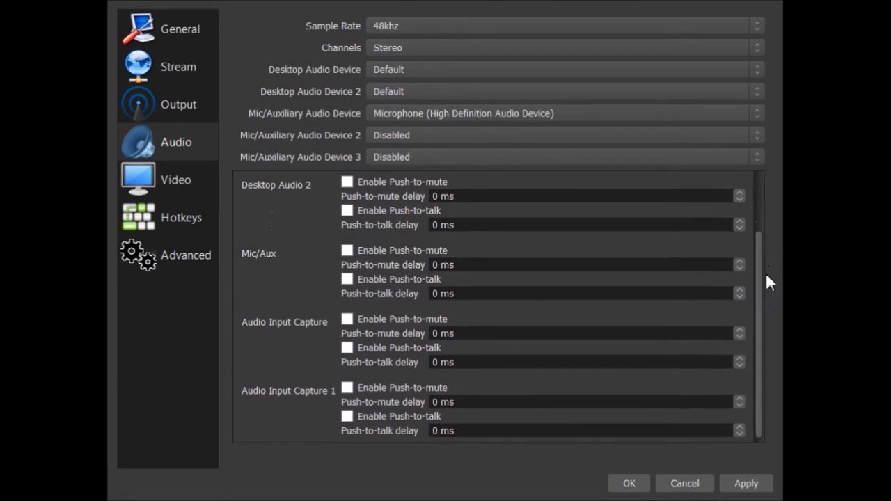
scroll(768, 280, "up", 3)
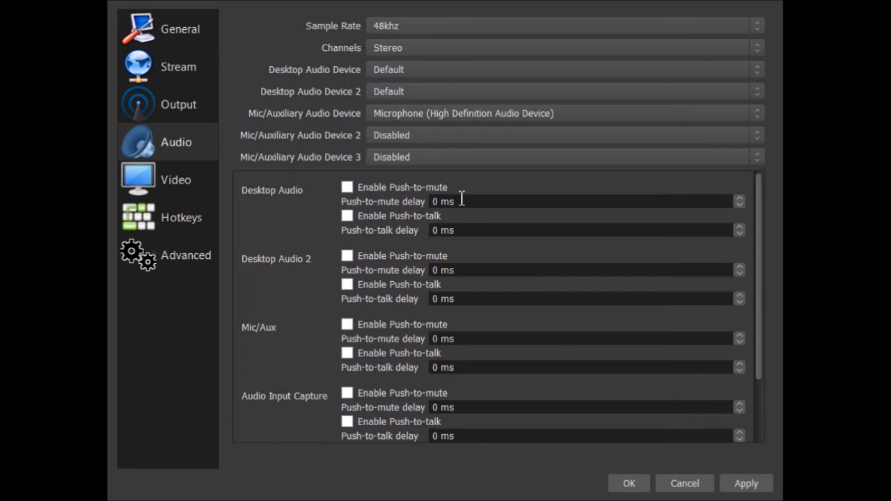
Review the base resolution, output resolution and FPS options in the video settings.
left_click(175, 200)
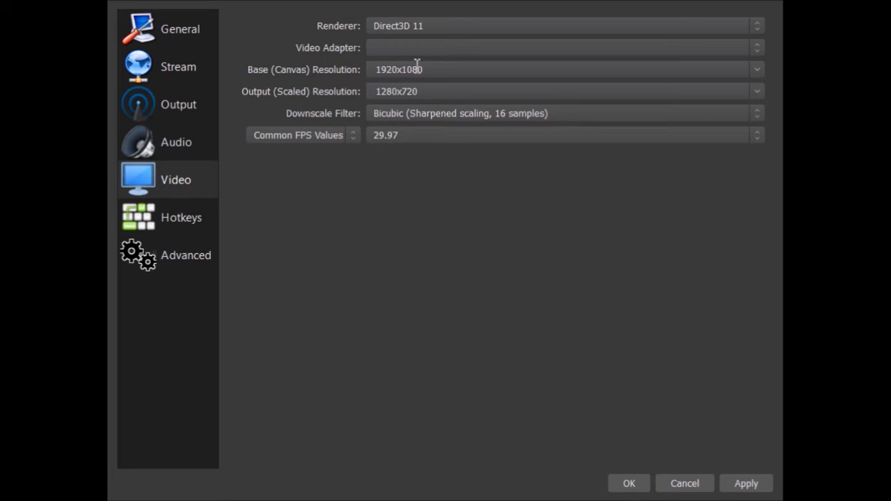
left_click(500, 73)
left_click(759, 89)
left_click(347, 136)
Review the hotkeys assigned to streaming, recording and the individual scenes.
left_click(178, 218)
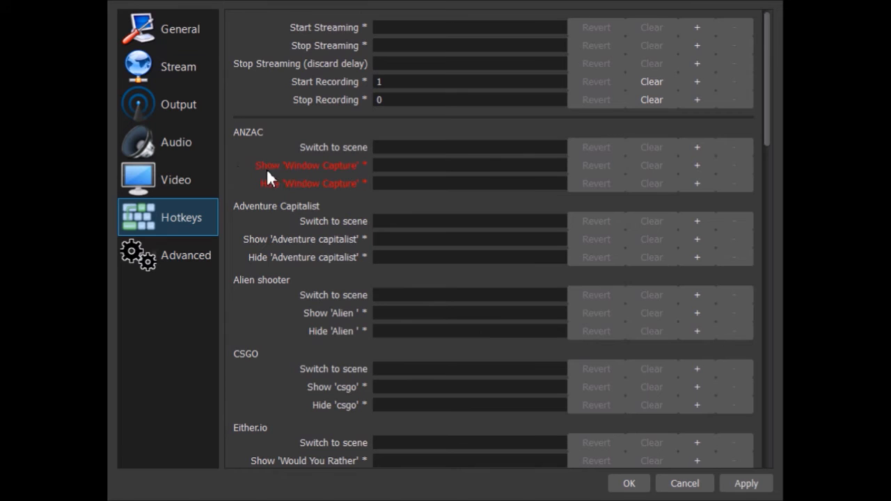
scroll(326, 174, "down", 1)
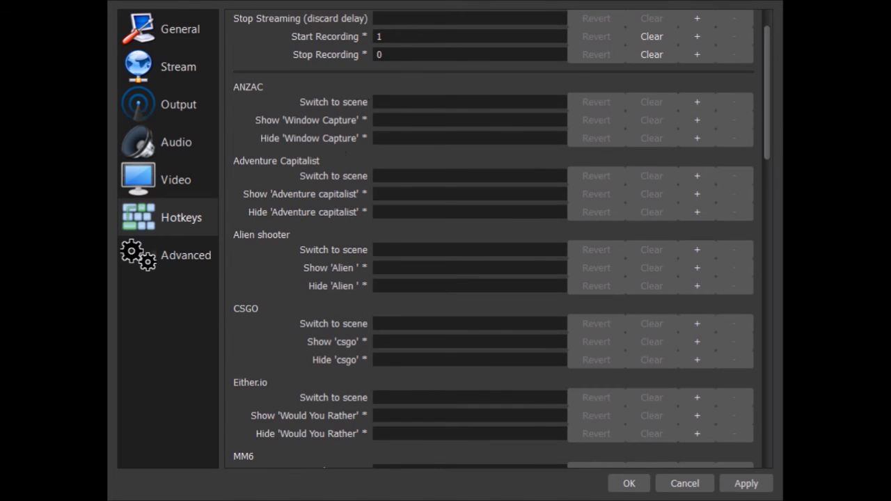
left_click_drag(767, 126, 777, 69)
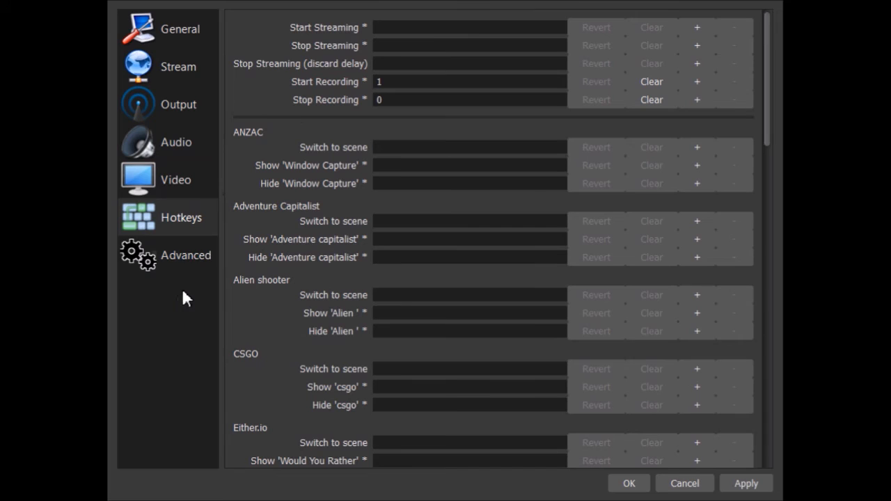
Check the audio buffering time in the advanced settings, and apply and close the settings.
left_click(185, 251)
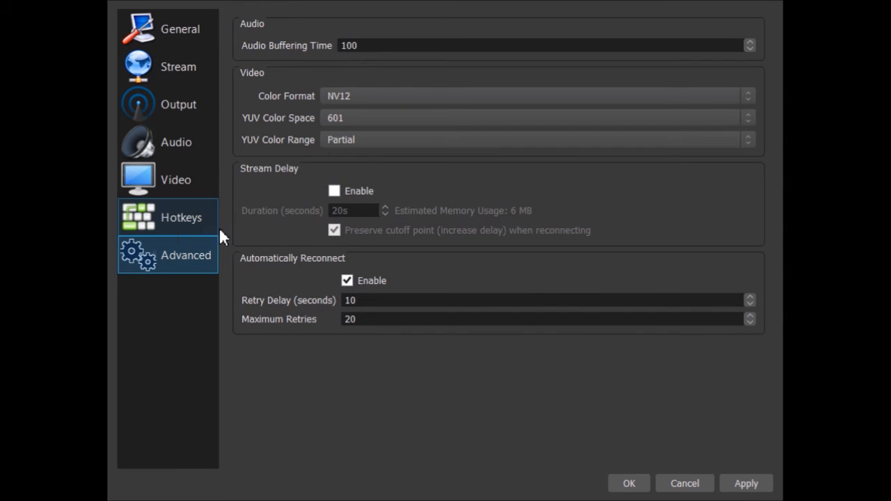
left_click(433, 46)
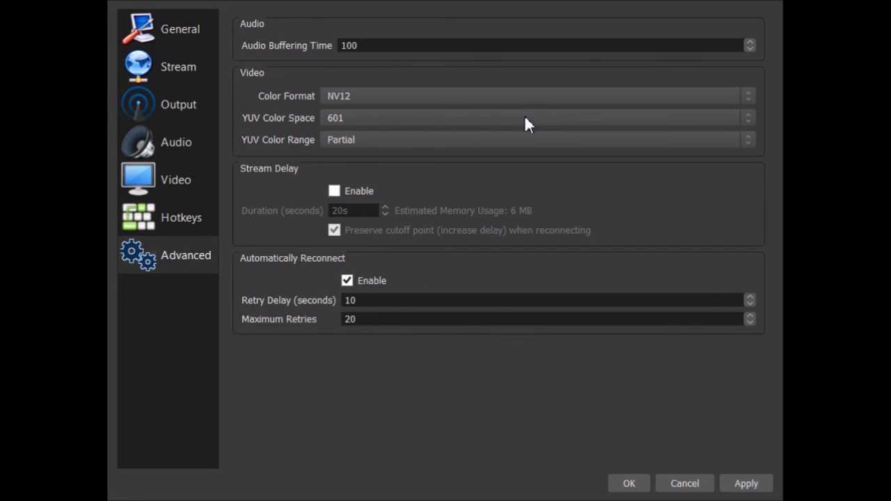
left_click(744, 485)
left_click(627, 483)
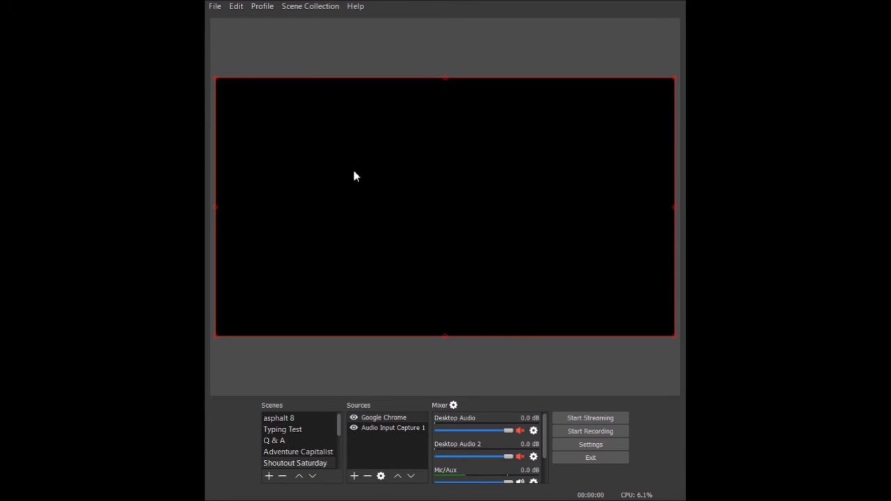
Add a new scene named YT Tutorial and look through the scene list.
left_click_drag(340, 430, 341, 466)
left_click(293, 452)
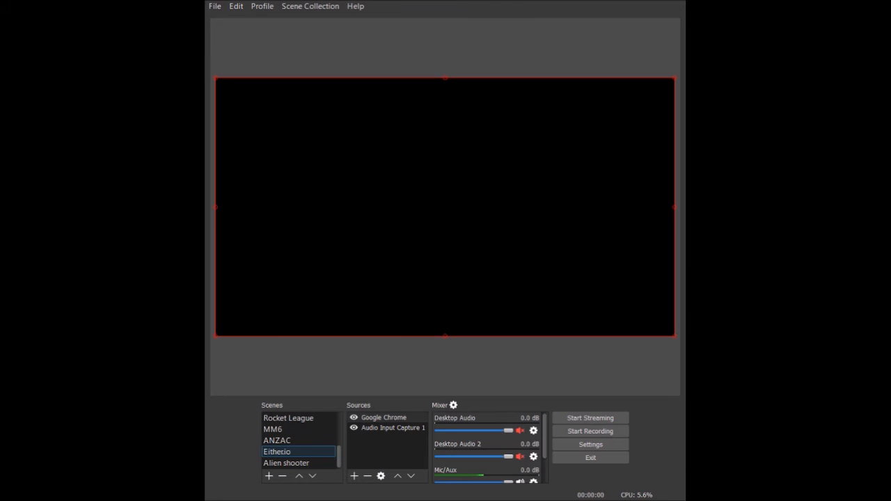
left_click(413, 260)
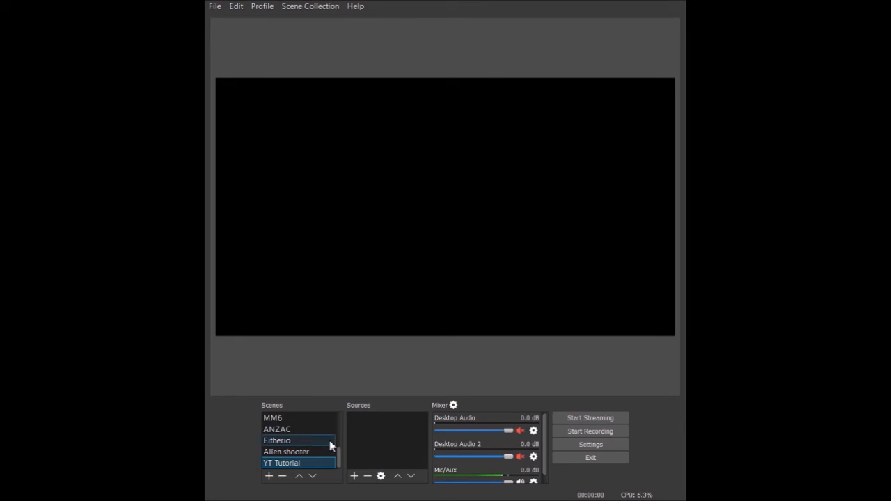
scroll(330, 445, "up", 3)
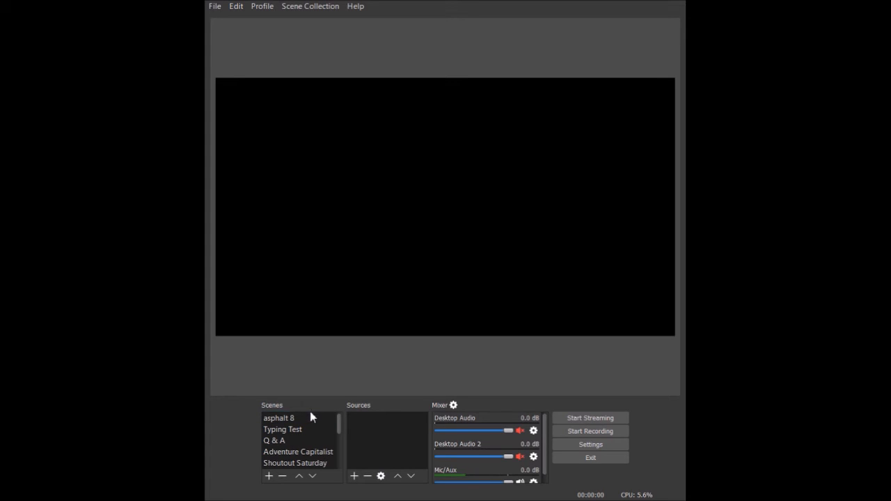
scroll(305, 431, "down", 1)
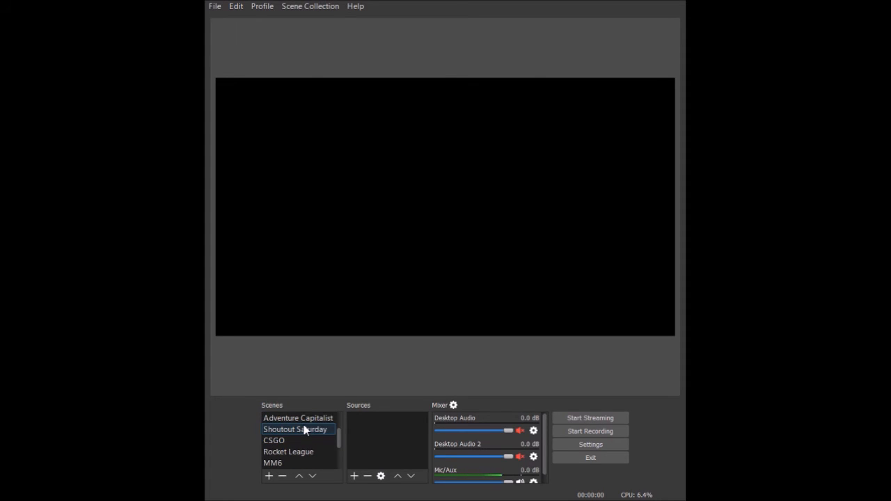
Check which sources the Shoutout Saturday scene contains, and return to the YT Tutorial scene.
left_click(310, 430)
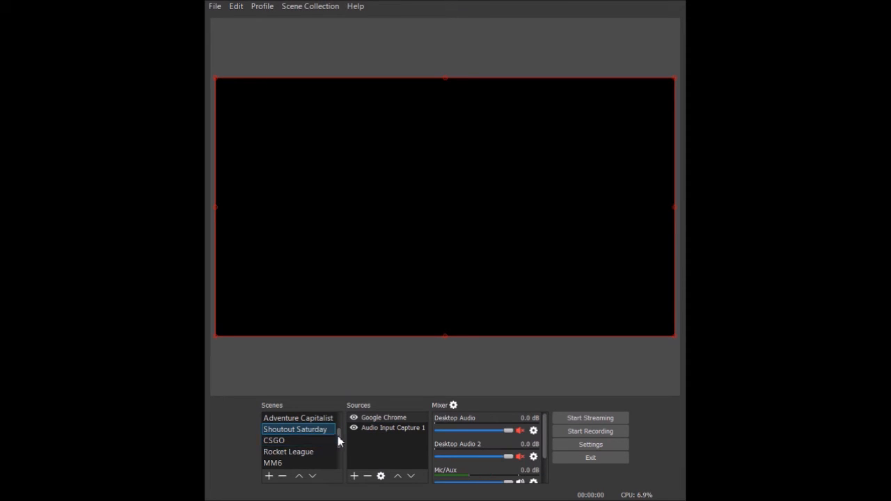
left_click_drag(337, 436, 338, 459)
left_click(306, 464)
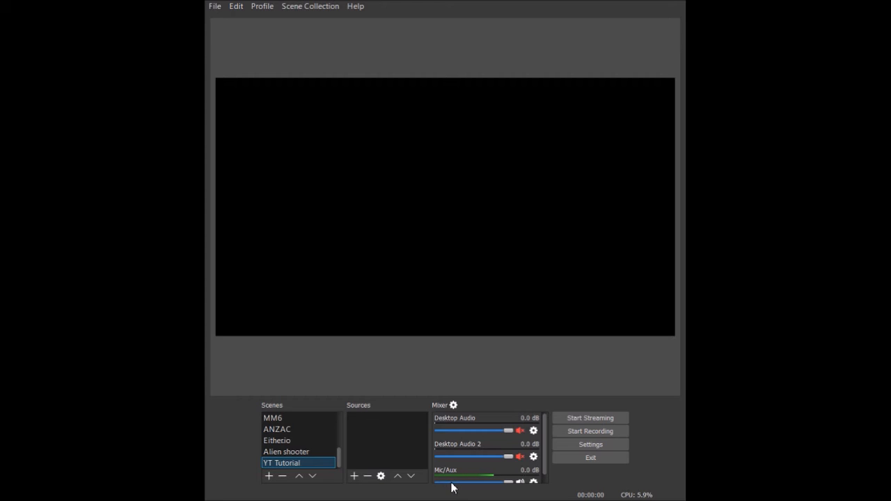
Add a source named YT Tutorial that captures the slither.io browser window, and fit it to the screen.
left_click(397, 422)
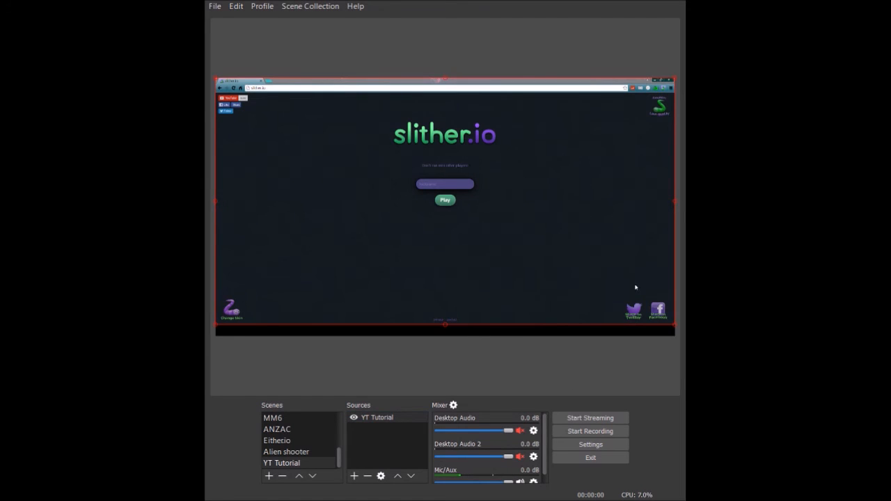
left_click(504, 1)
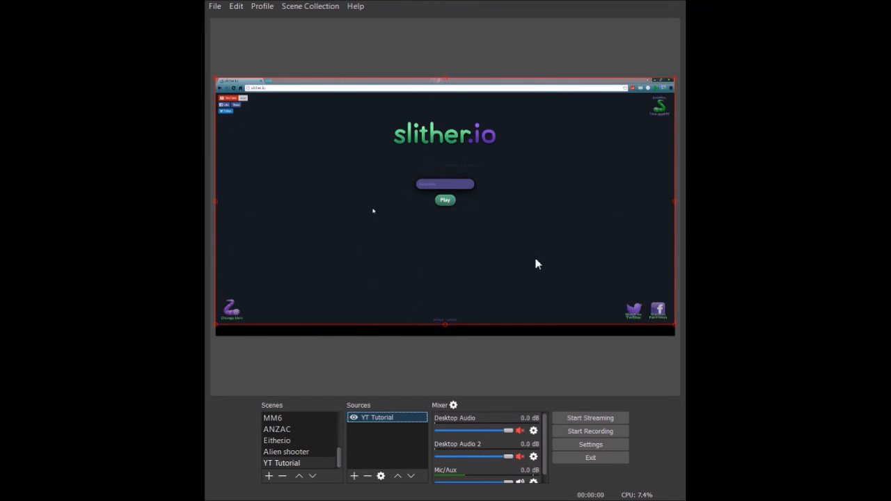
key("ctrl+f")
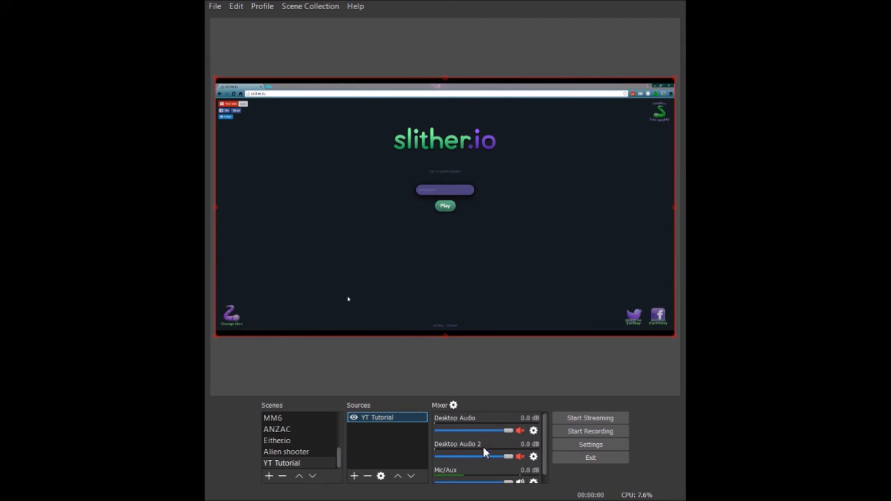
Add a microphone source named Mic to the YT Tutorial scene.
left_click(365, 425)
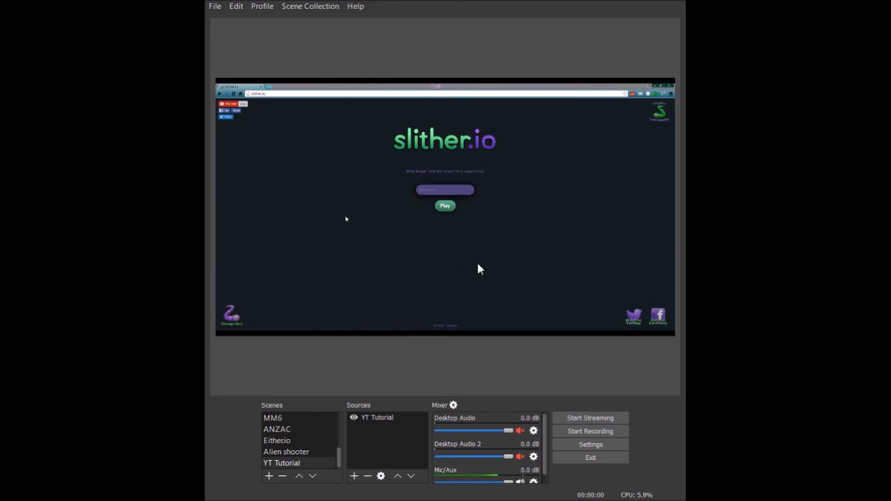
left_click(455, 328)
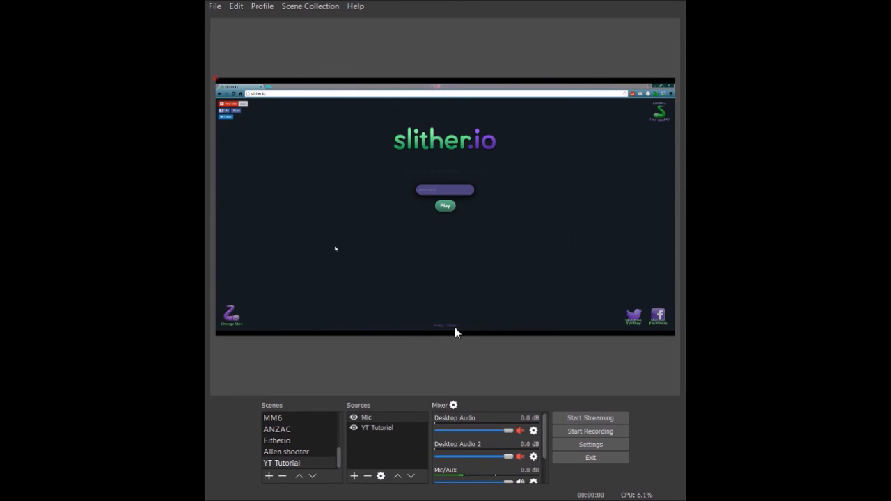